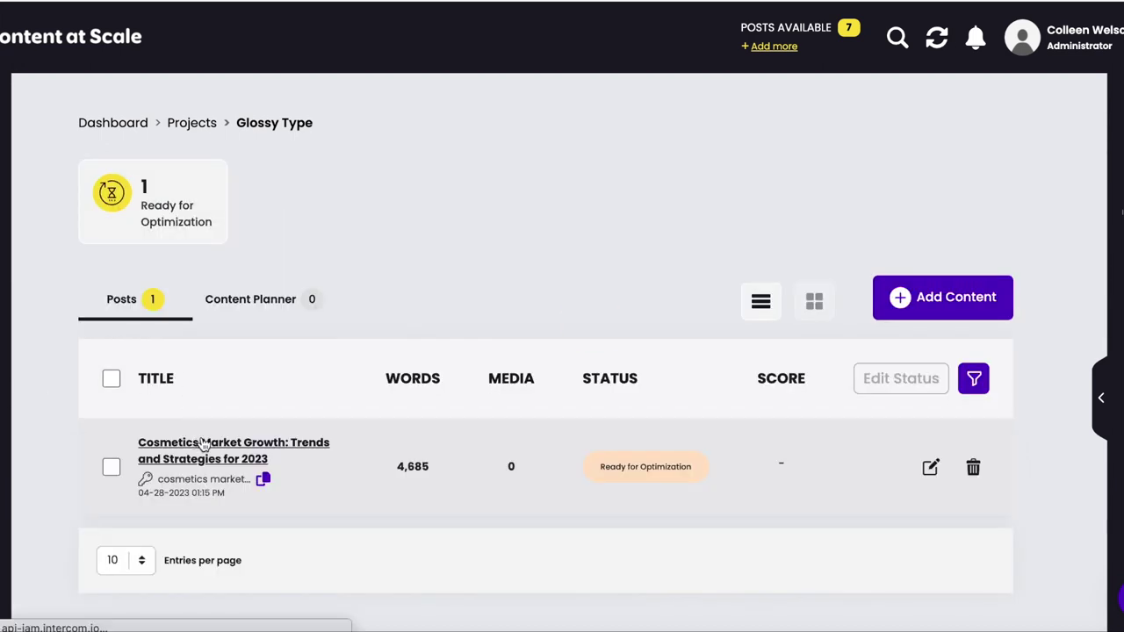
Open the post "Cosmetics Market Growth: Trends and Strategies for 2023" and read through its sections.
{"action": "left_click", "coordinate": [203, 443]}
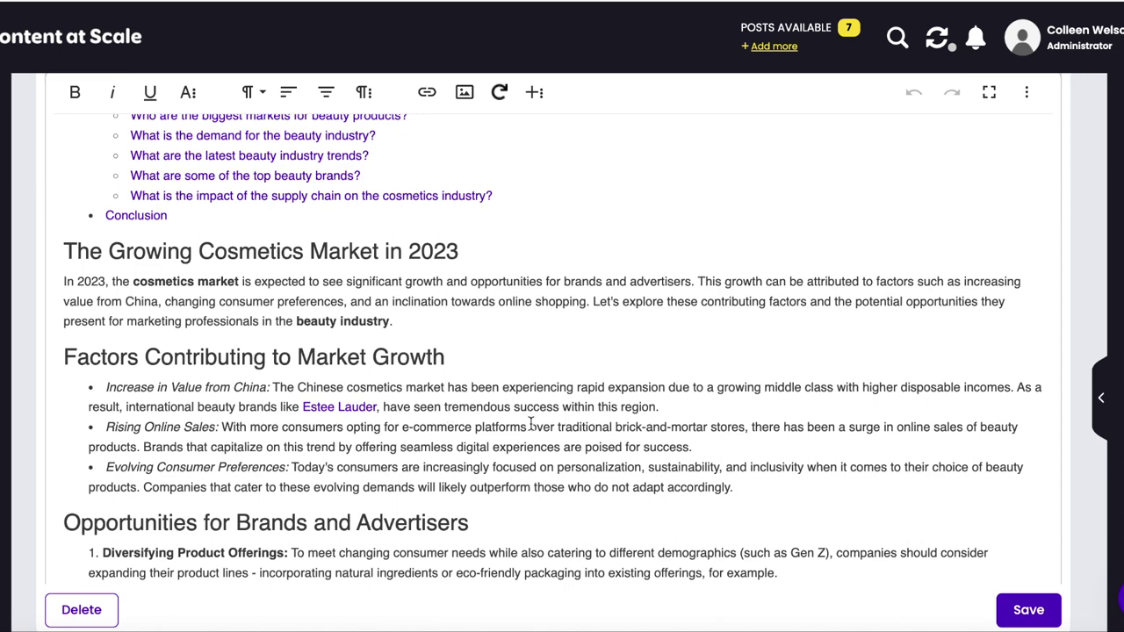
{"action": "scroll", "coordinate": [595, 421], "scroll_direction": "down", "scroll_amount": 3}
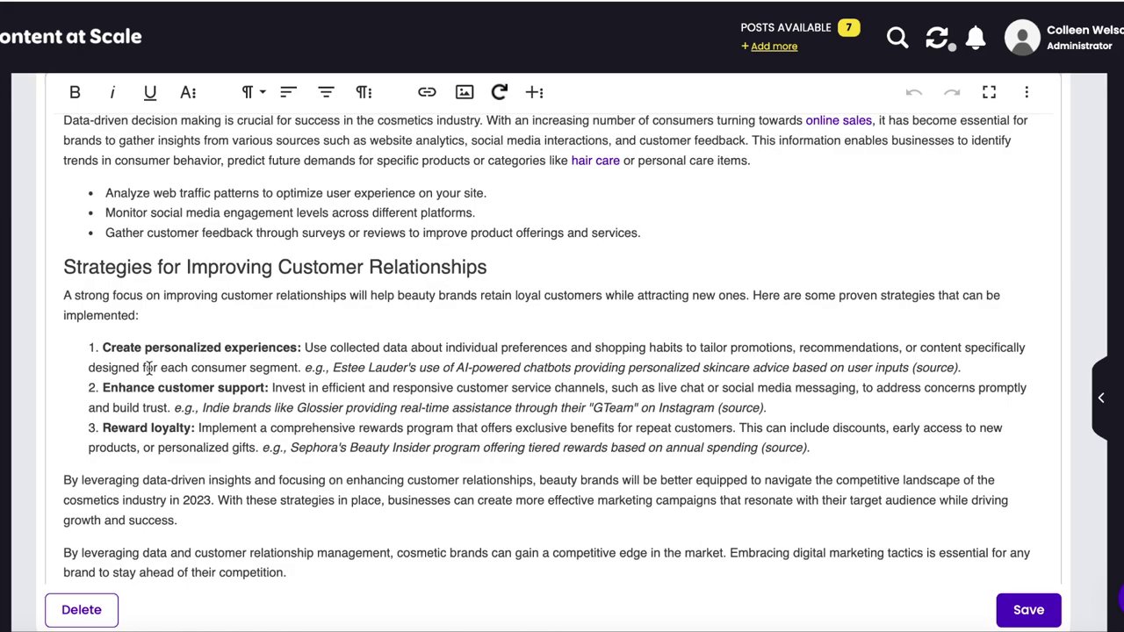
{"action": "scroll", "coordinate": [149, 368], "scroll_direction": "down", "scroll_amount": 3}
{"action": "scroll", "coordinate": [148, 368], "scroll_direction": "down", "scroll_amount": 10}
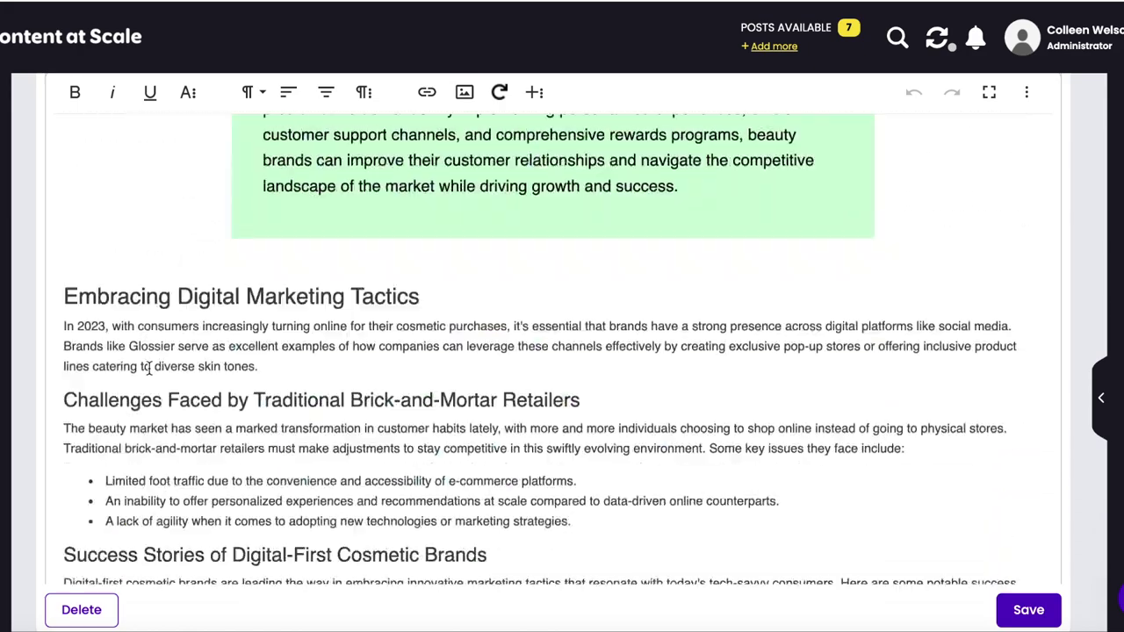
{"action": "scroll", "coordinate": [202, 326], "scroll_direction": "up", "scroll_amount": 20}
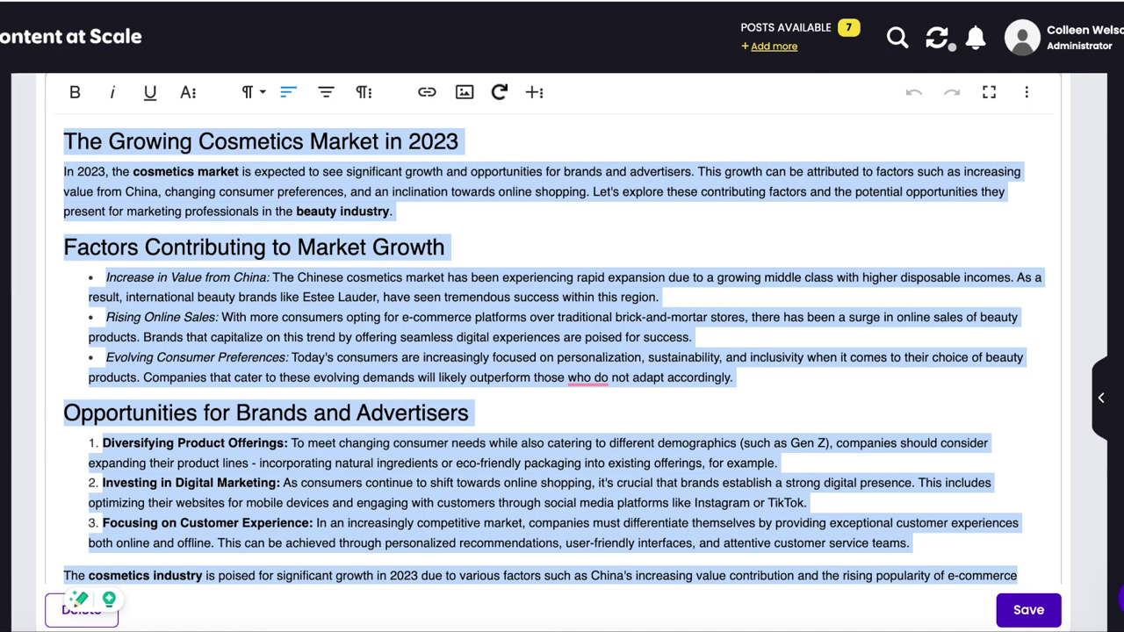
Scan the copied article text, starting at "The Growing Cosmetics Market in 2023", with the Originality.AI plagiarism checker and AI detector.
{"action": "left_click", "coordinate": [1113, 149]}
{"action": "left_click", "coordinate": [987, 113]}
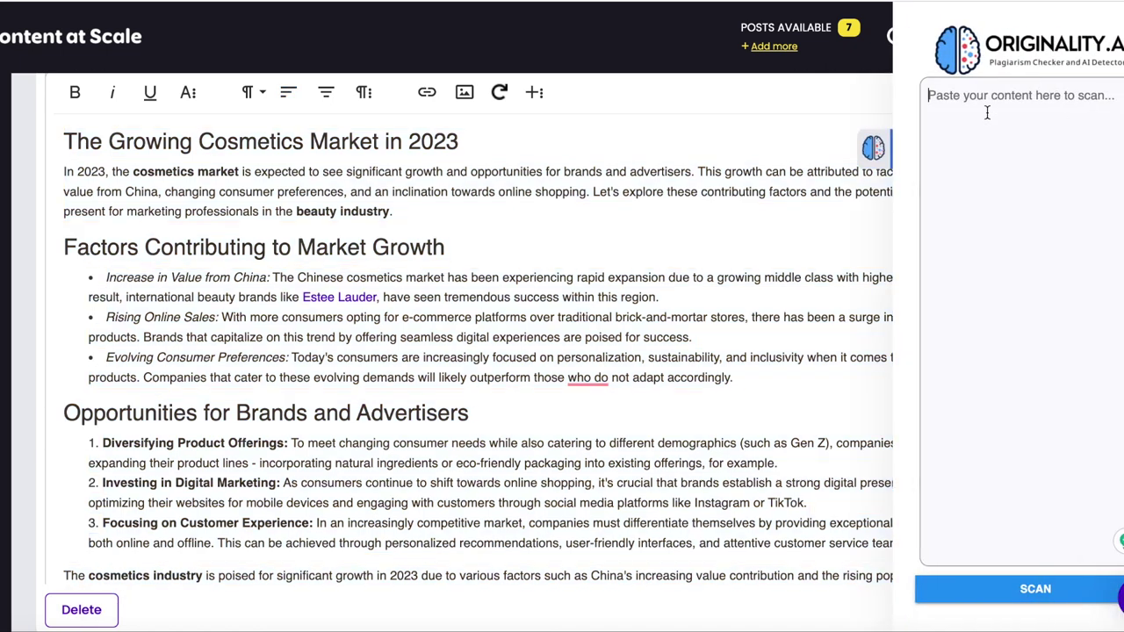
{"action": "key", "text": "ctrl+v"}
{"action": "left_click", "coordinate": [1005, 596]}
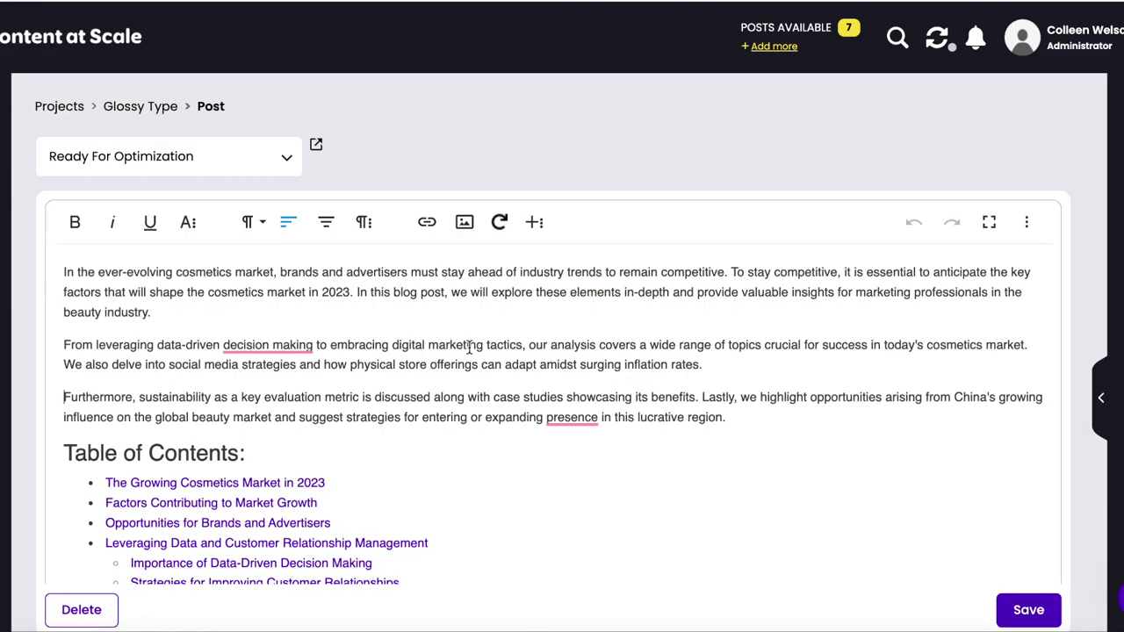
Leave the cosmetics article, return to the projects list and start a new project.
{"action": "scroll", "coordinate": [564, 354], "scroll_direction": "down", "scroll_amount": 2}
{"action": "scroll", "coordinate": [572, 339], "scroll_direction": "up", "scroll_amount": 2}
{"action": "scroll", "coordinate": [475, 348], "scroll_direction": "down", "scroll_amount": 10}
{"action": "scroll", "coordinate": [474, 348], "scroll_direction": "up", "scroll_amount": 10}
{"action": "left_click", "coordinate": [58, 105]}
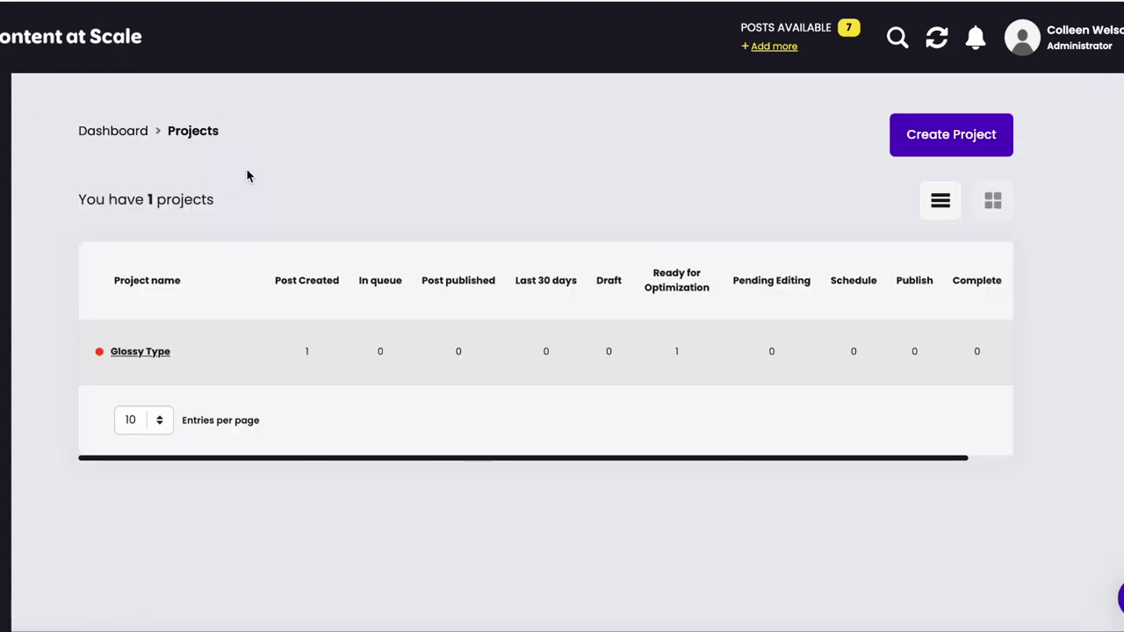
{"action": "left_click", "coordinate": [938, 139]}
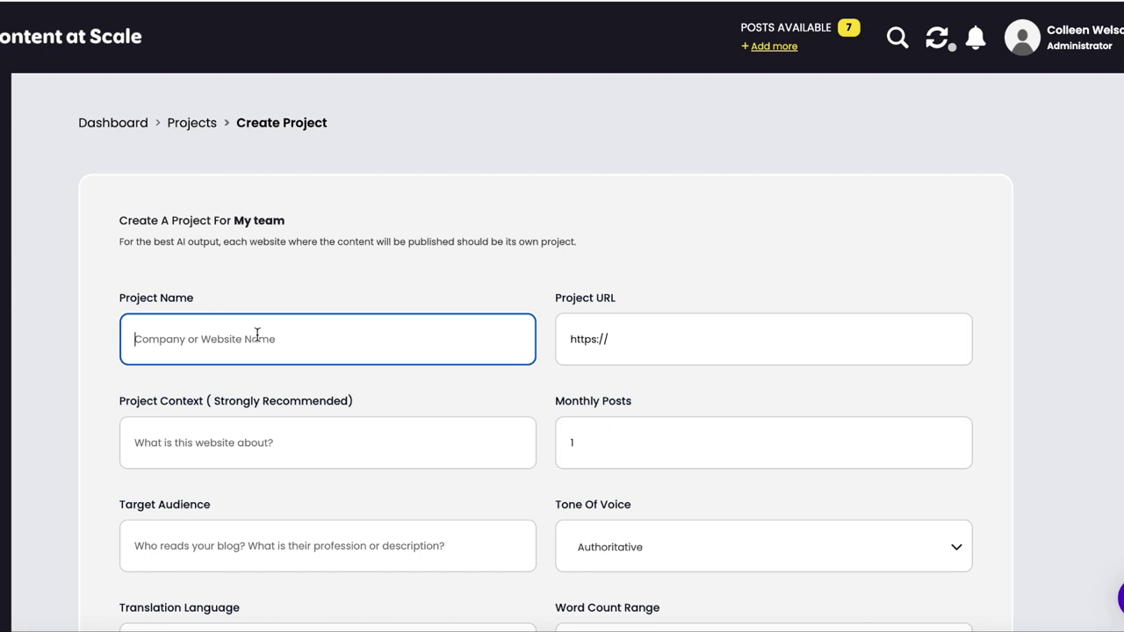
Search Google for "how to care for your hair extensions" in a new tab and open the Goldie Locks article.
{"action": "key", "text": "ctrl+t"}
{"action": "type", "text": "how t"}
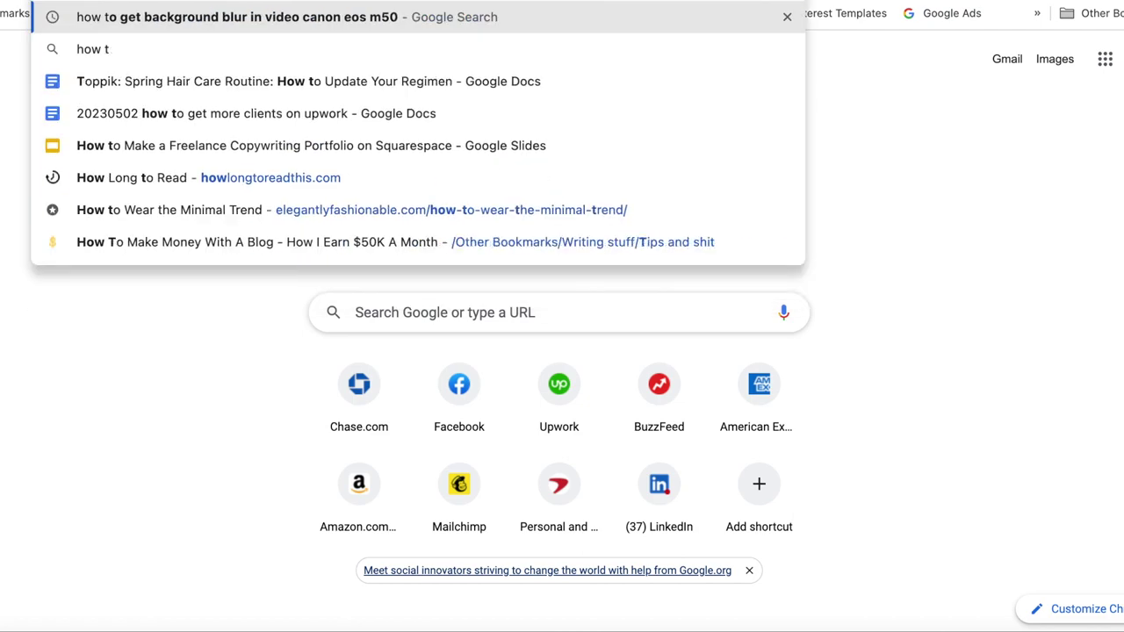
{"action": "type", "text": "o care for your hair extensions"}
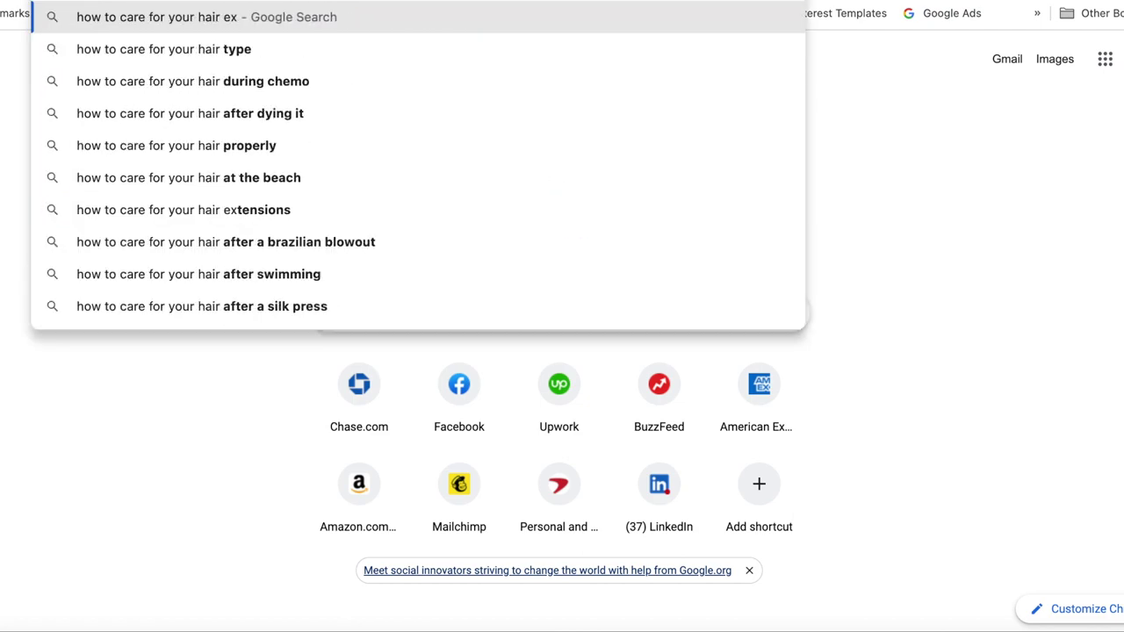
{"action": "key", "text": "Return"}
{"action": "scroll", "coordinate": [82, 238], "scroll_direction": "down", "scroll_amount": 5}
{"action": "left_click", "coordinate": [220, 173]}
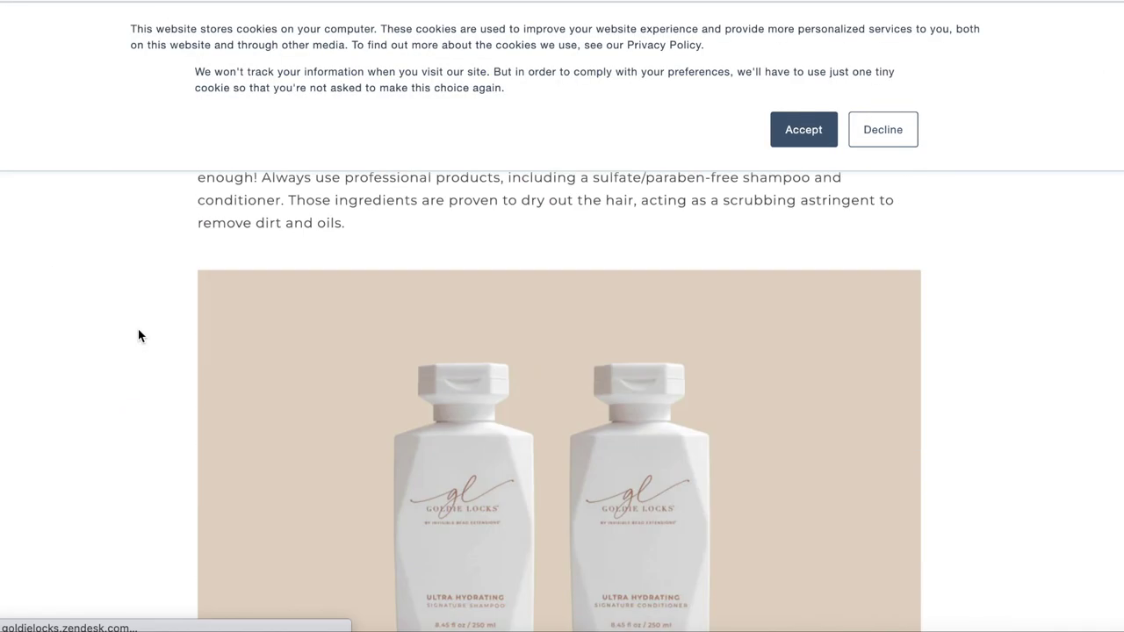
{"action": "scroll", "coordinate": [138, 333], "scroll_direction": "down", "scroll_amount": 3}
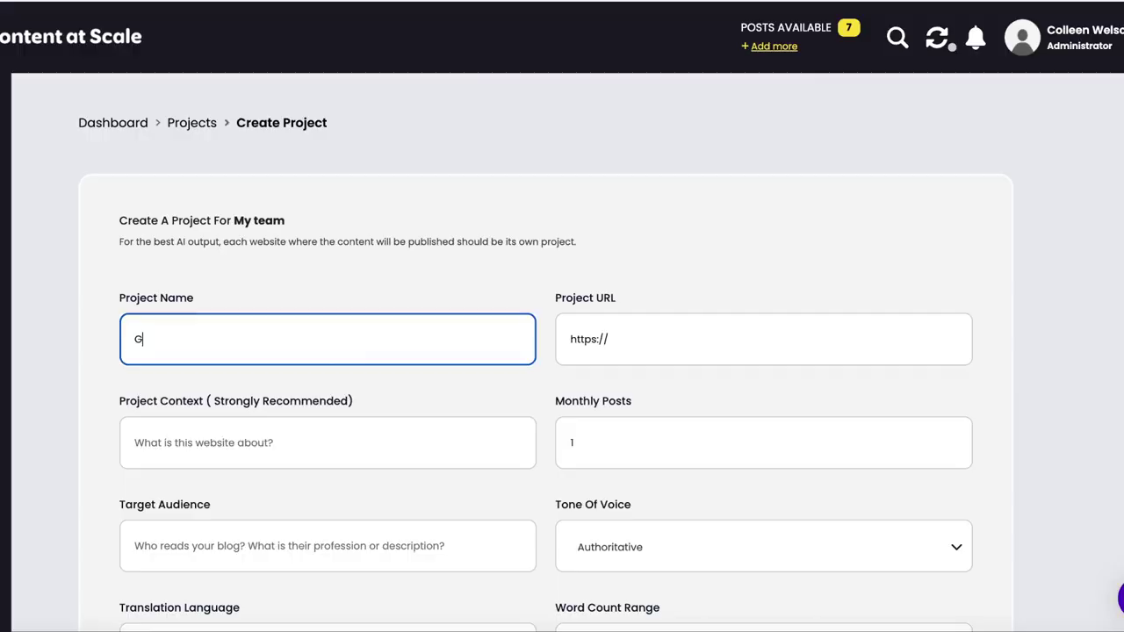
{"action": "type", "text": "oldielocks"}
{"action": "left_click", "coordinate": [718, 338]}
{"action": "type", "text": "https://goldielocks.com/blogs/news"}
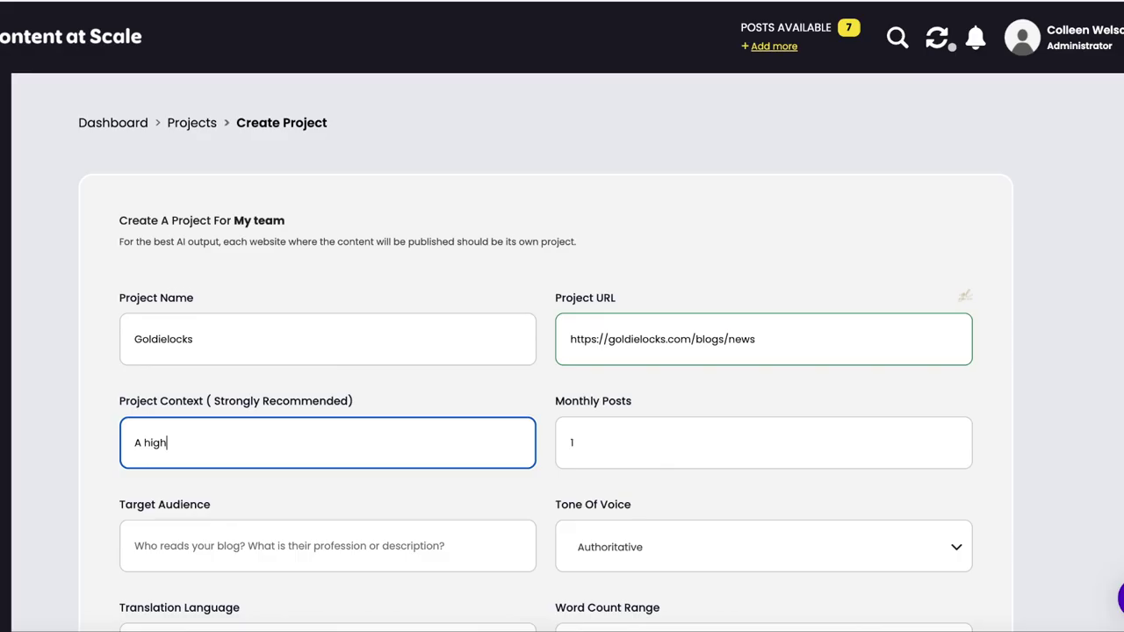
{"action": "type", "text": "-end l"}
{"action": "type", "text": "hair care bra"}
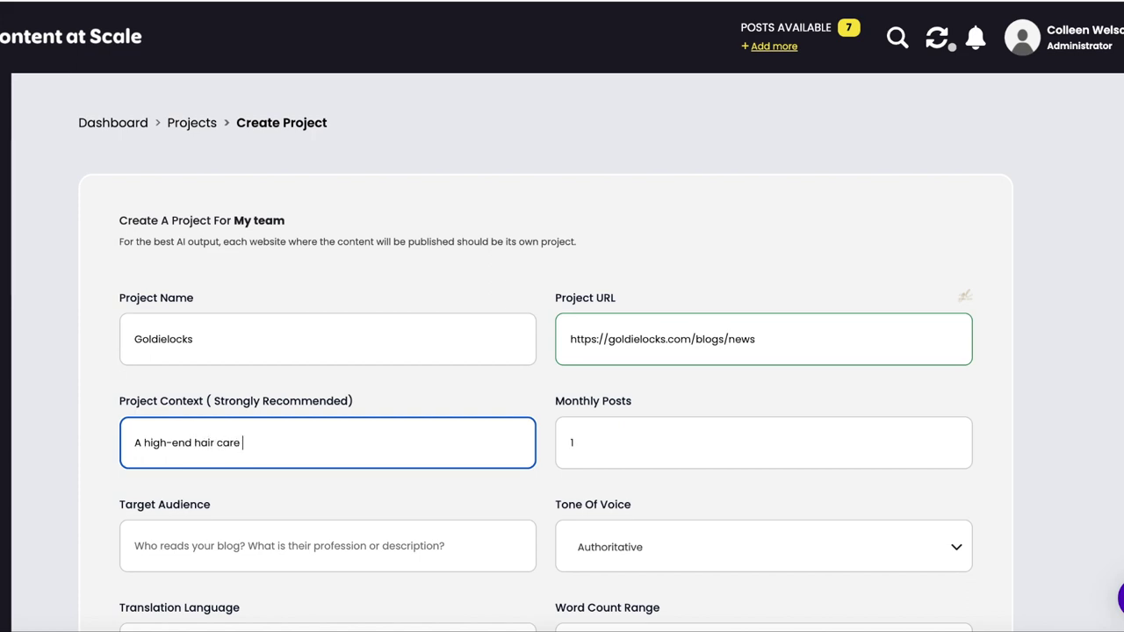
{"action": "type", "text": "nd"}
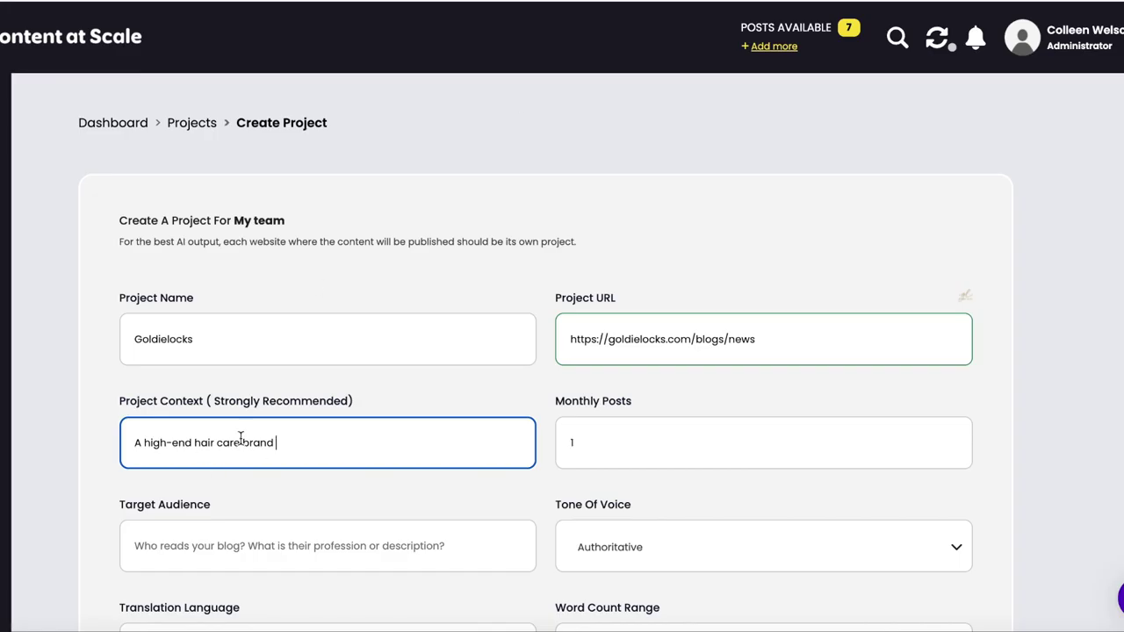
Replace the project context with "Goldie Locks" and change the project name to "Goldie Locks".
{"action": "key", "text": "ctrl+a"}
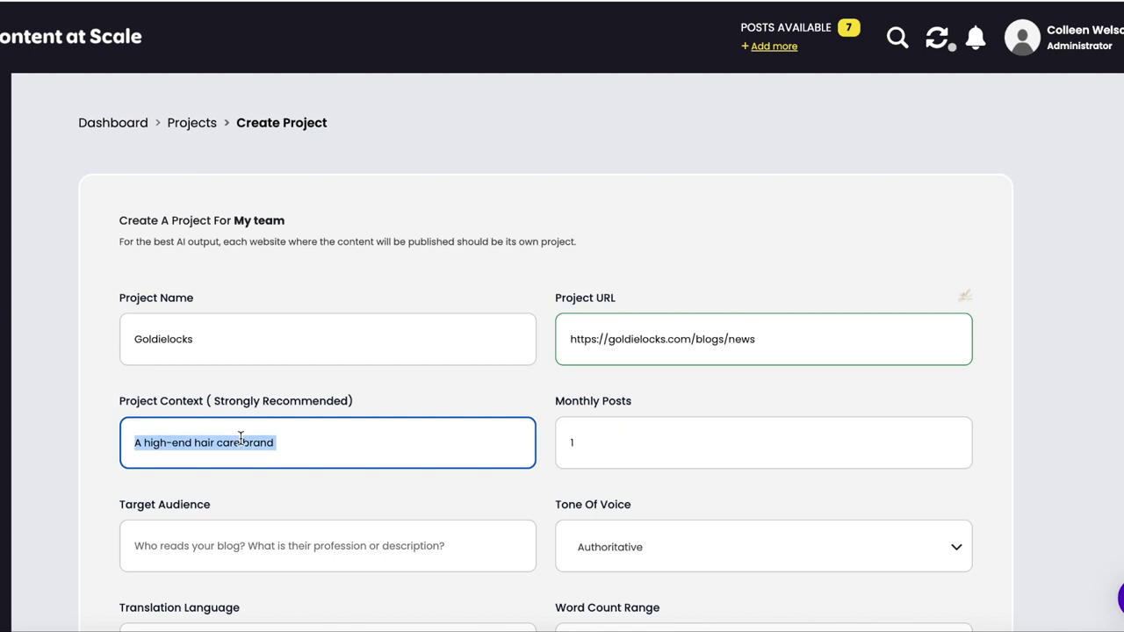
{"action": "type", "text": "Goldielocks"}
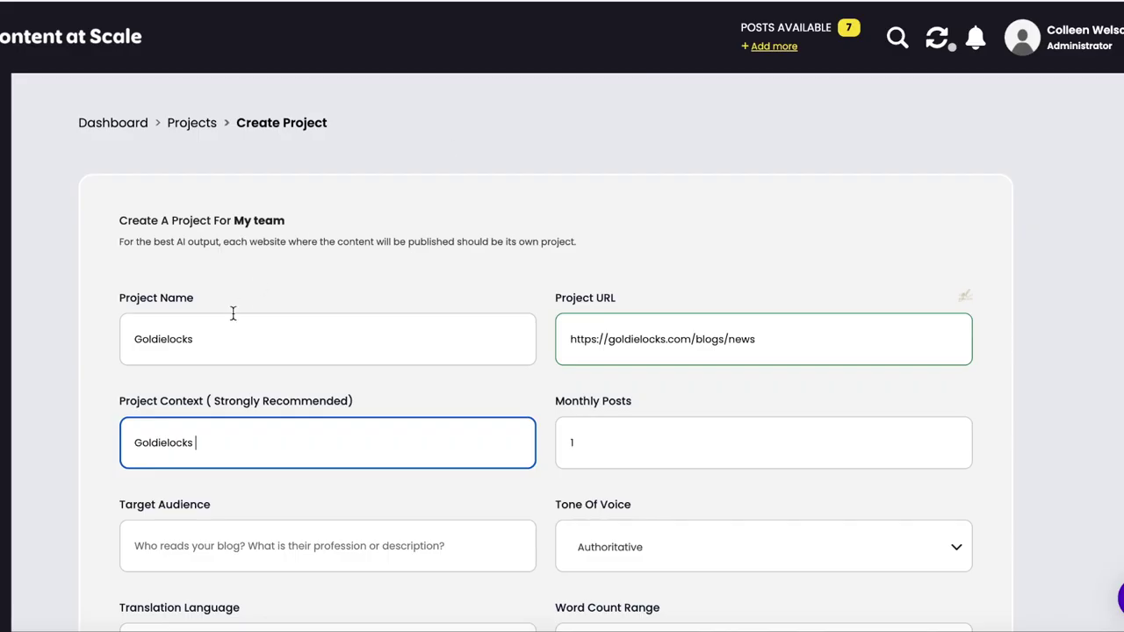
{"action": "left_click", "coordinate": [226, 339]}
{"action": "key", "text": "BackSpace"}
{"action": "key", "text": "BackSpace"}
{"action": "key", "text": "BackSpace"}
{"action": "key", "text": "BackSpace"}
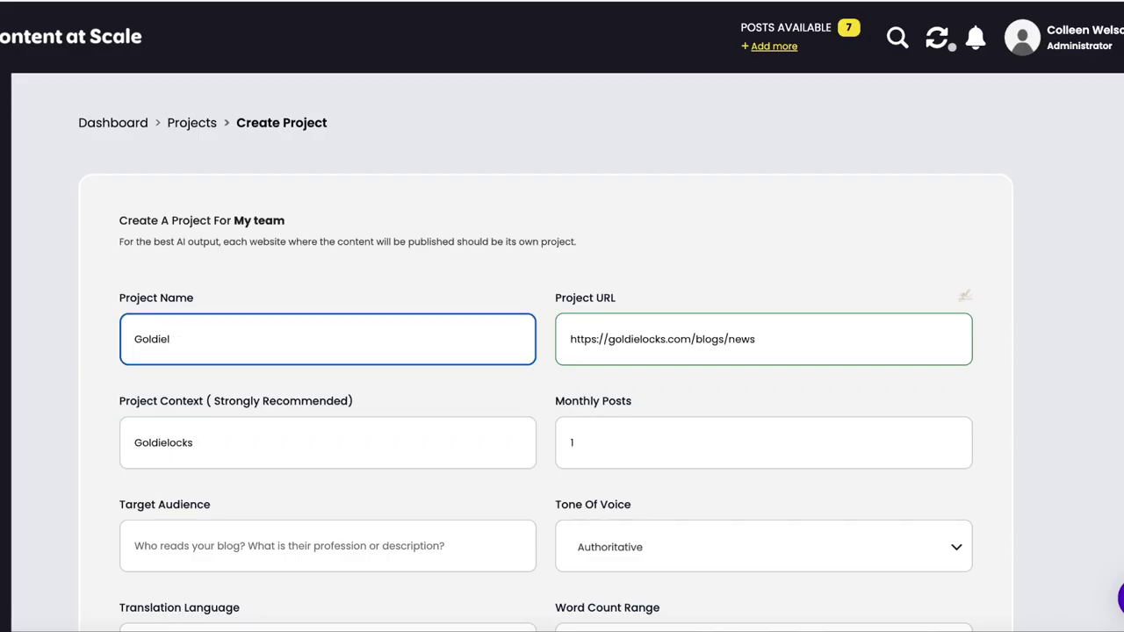
{"action": "type", "text": "Locks"}
{"action": "key", "text": "Tab"}
{"action": "type", "text": "Goldie"}
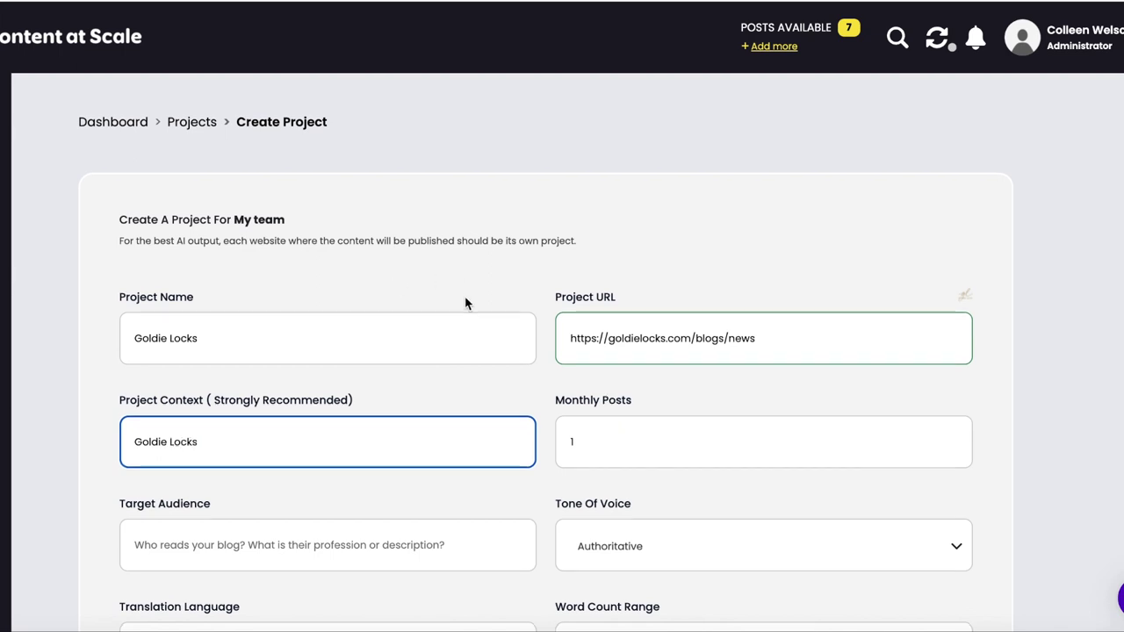
{"action": "scroll", "coordinate": [464, 296], "scroll_direction": "down", "scroll_amount": 2}
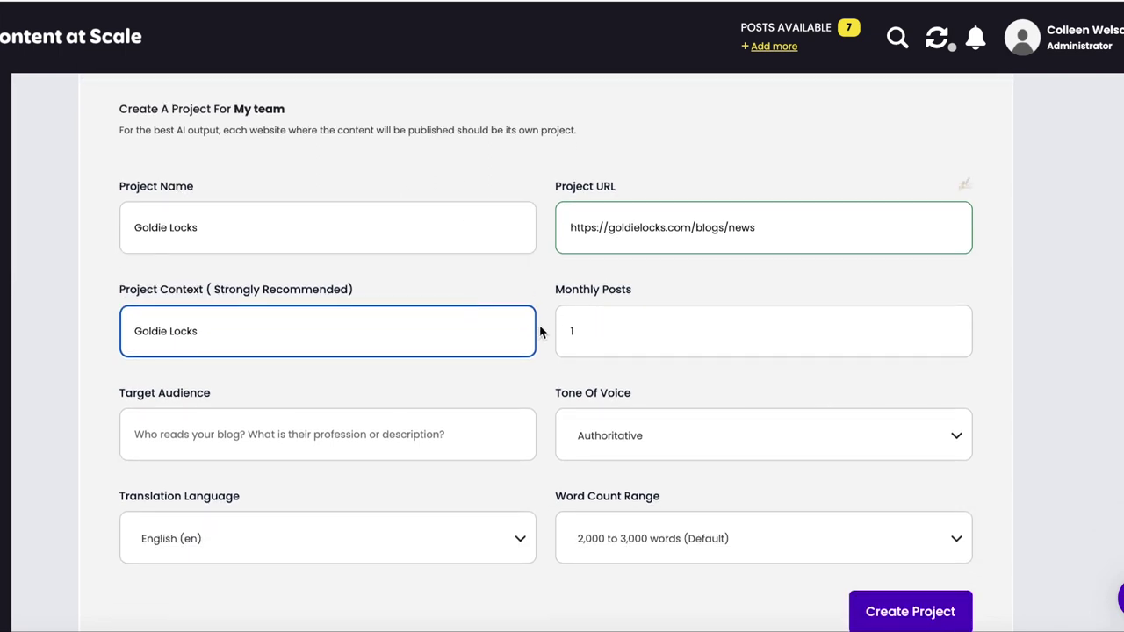
{"action": "left_click", "coordinate": [546, 282]}
Set the target audience to "Millennial women with high incomes who are looking for a hair care brand that offers a luxurious self-care experience.".
{"action": "scroll", "coordinate": [545, 282], "scroll_direction": "down", "scroll_amount": 1}
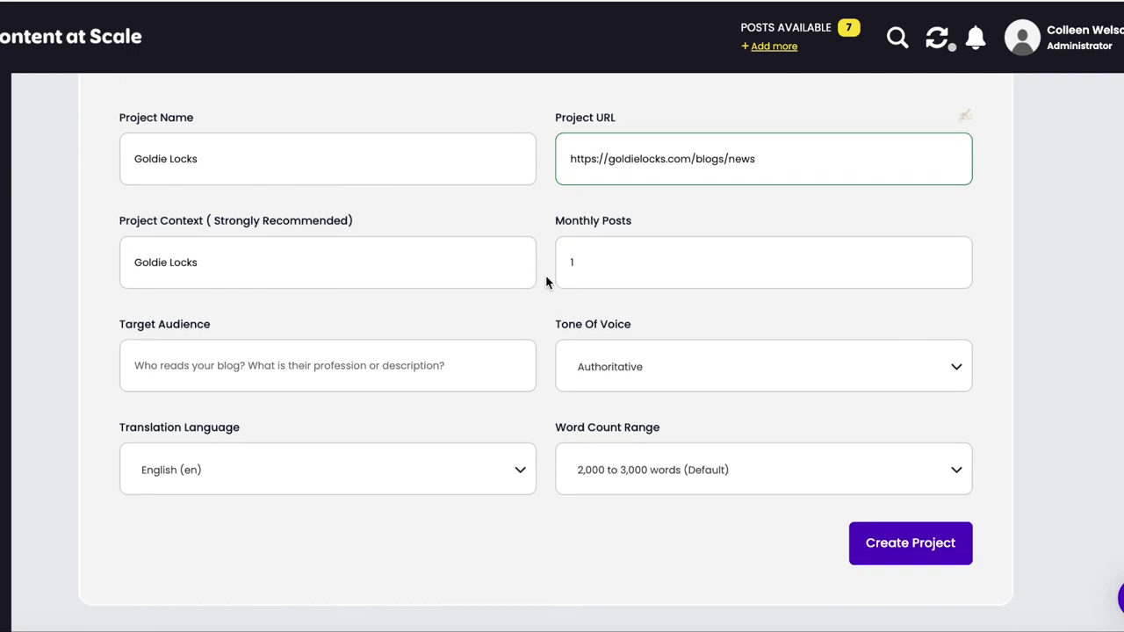
{"action": "left_click", "coordinate": [217, 378]}
{"action": "type", "text": "Millennial women with high inco"}
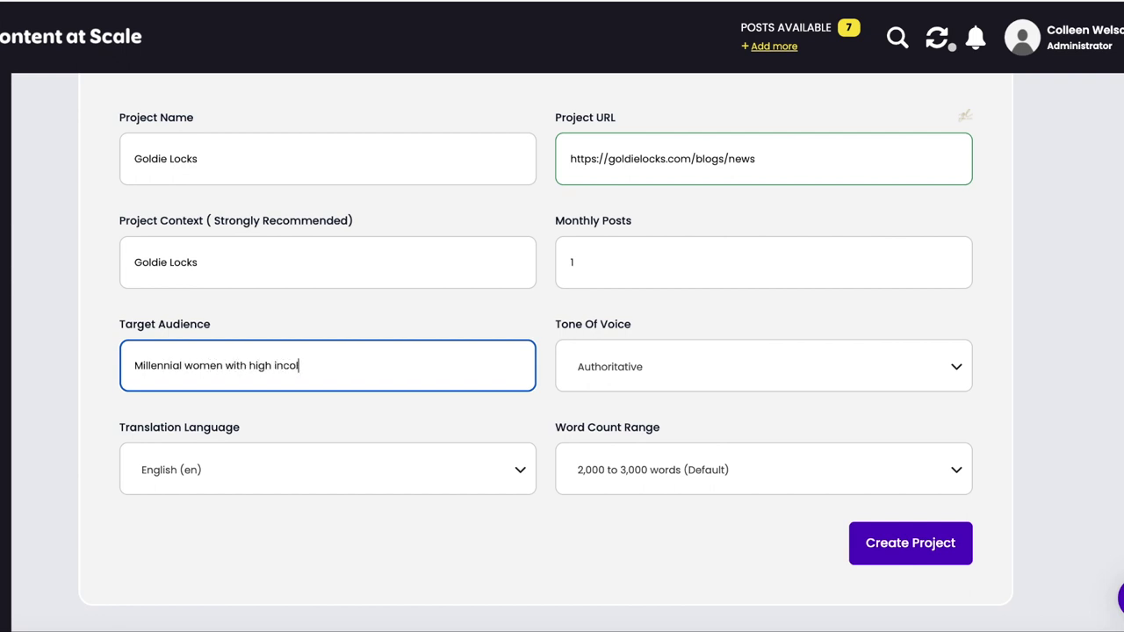
{"action": "type", "text": "mes who are looking for a hair c"}
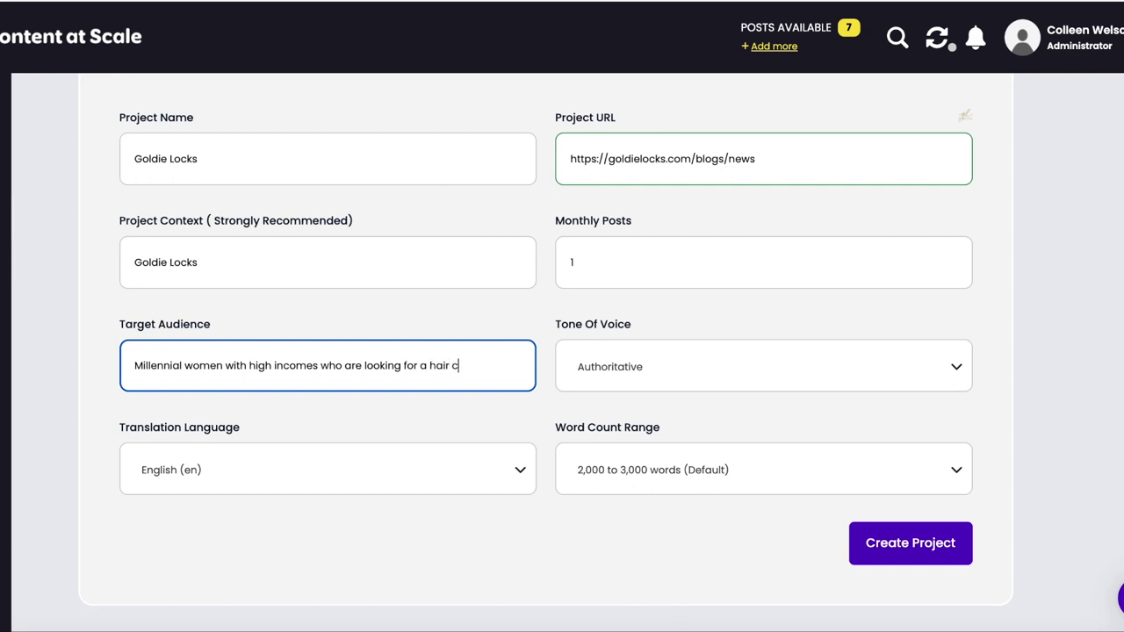
{"action": "type", "text": "are brand that of"}
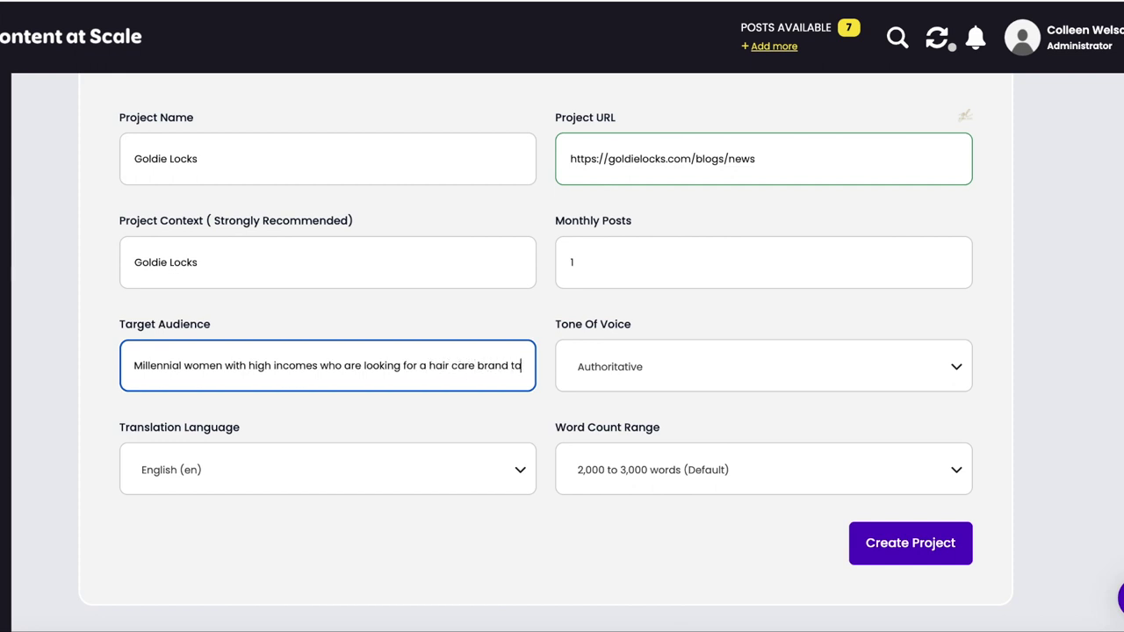
{"action": "type", "text": "fer"}
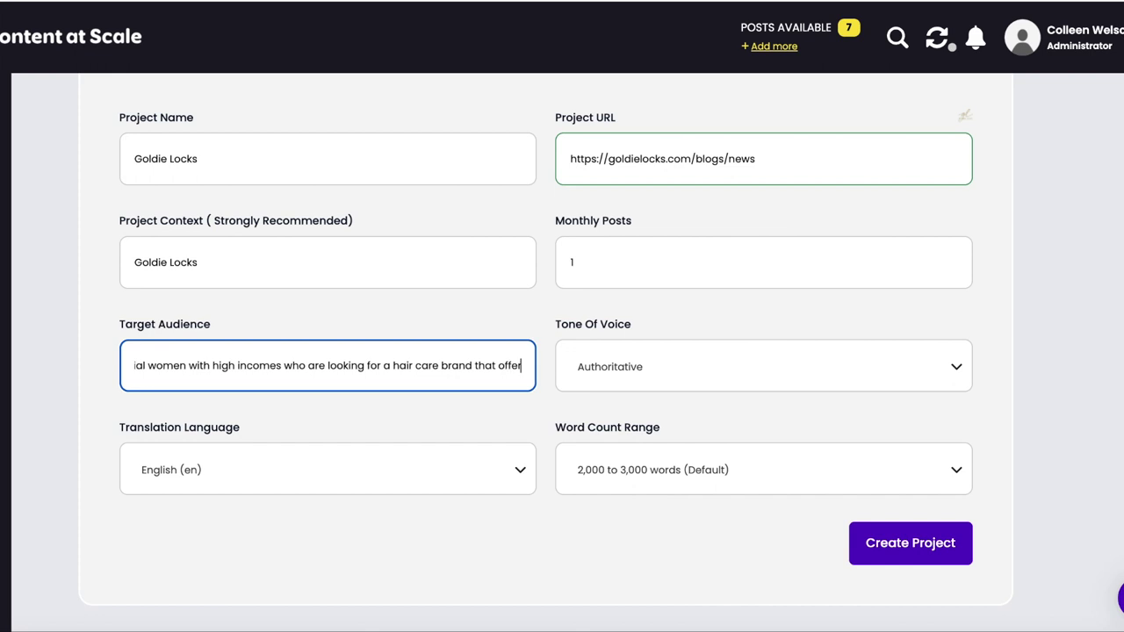
{"action": "type", "text": "s a lu"}
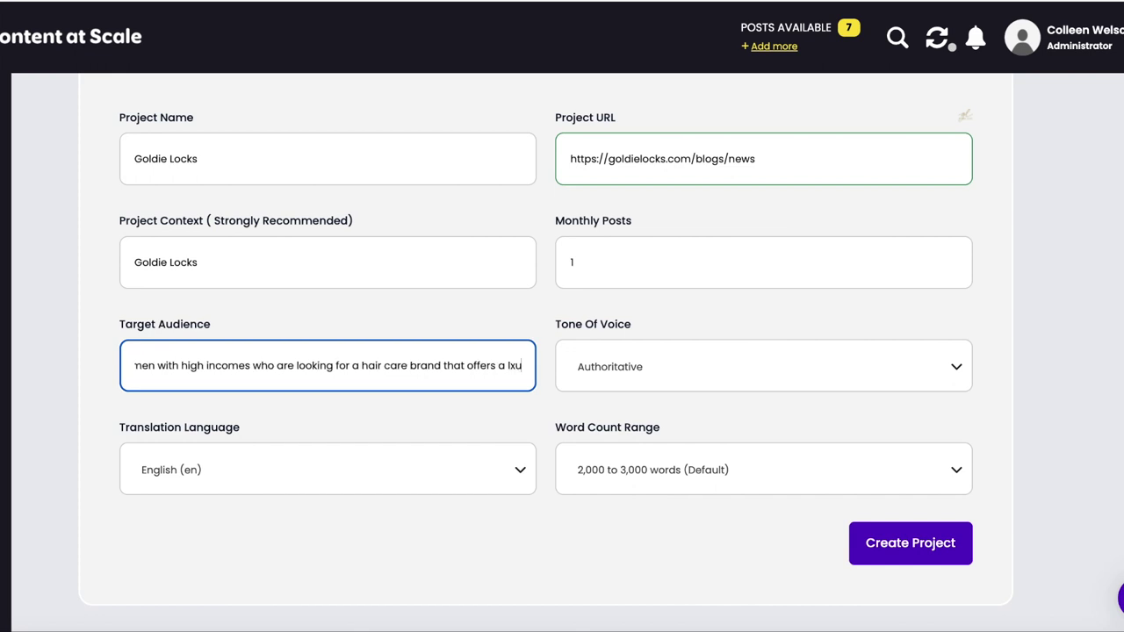
{"action": "type", "text": "xurio"}
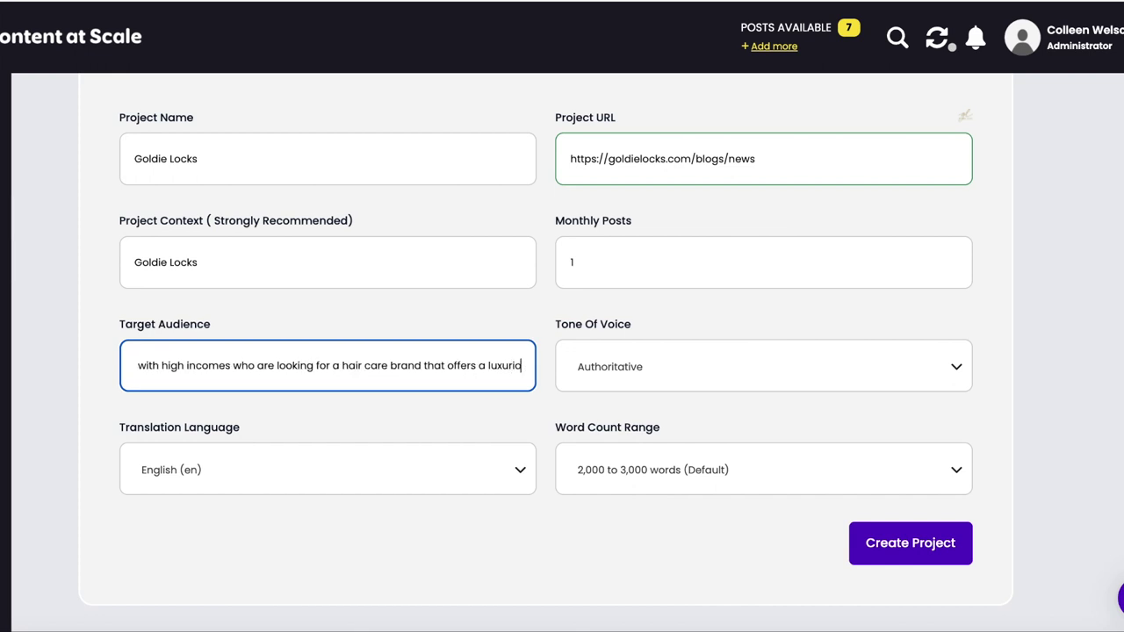
{"action": "type", "text": "us self-care exper"}
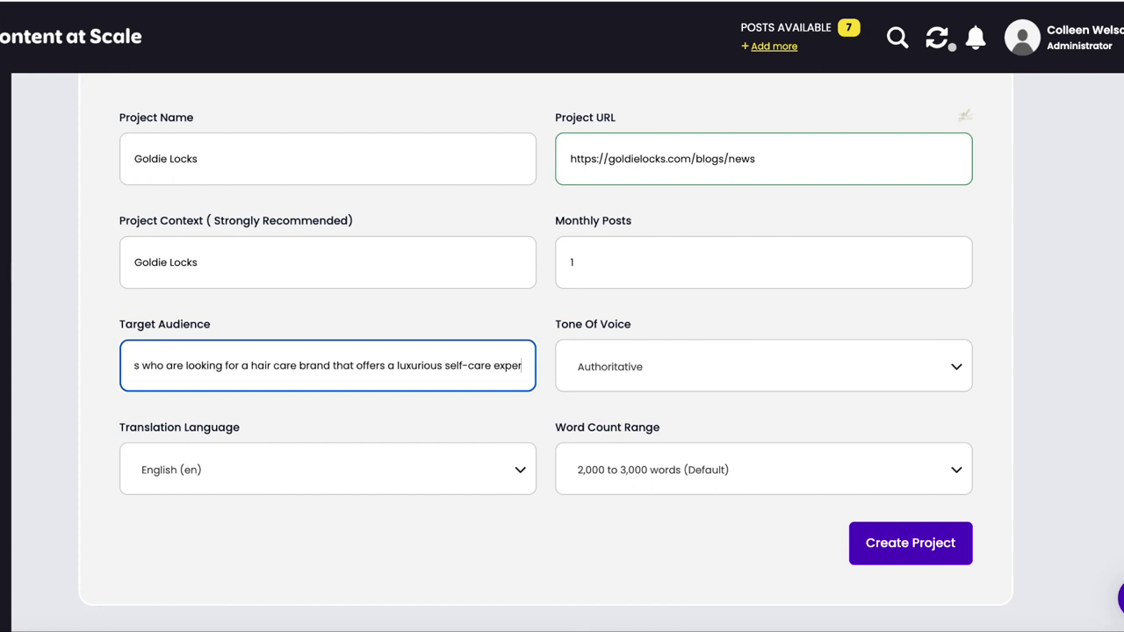
{"action": "type", "text": "ience."}
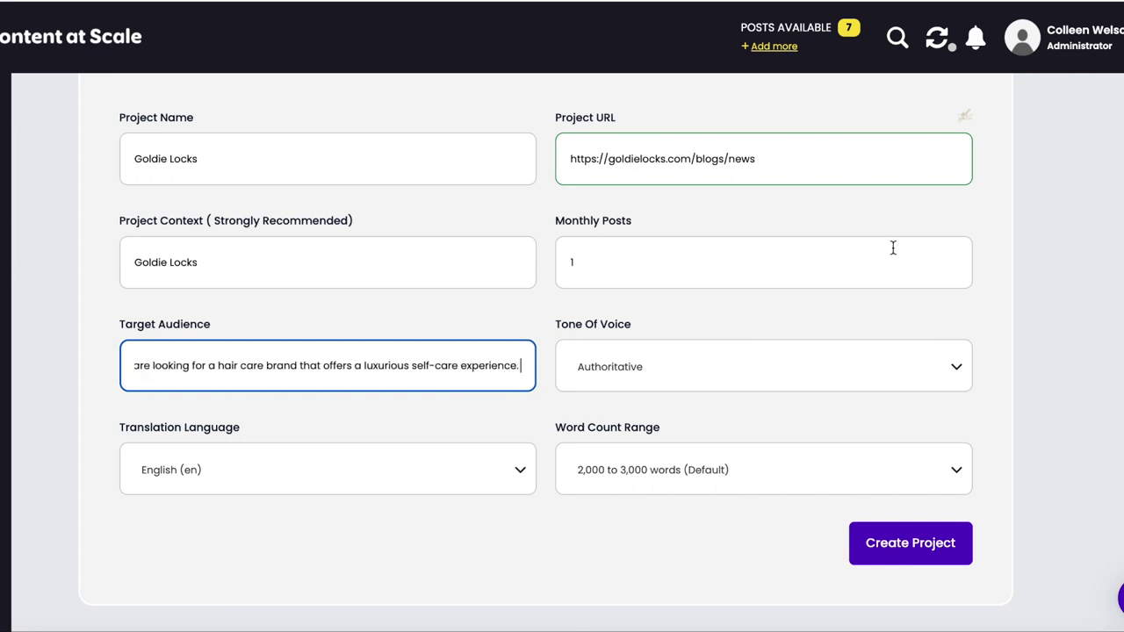
Set the tone of voice to Feminine and create the project.
{"action": "left_click", "coordinate": [696, 366]}
{"action": "scroll", "coordinate": [707, 572], "scroll_direction": "down", "scroll_amount": 1}
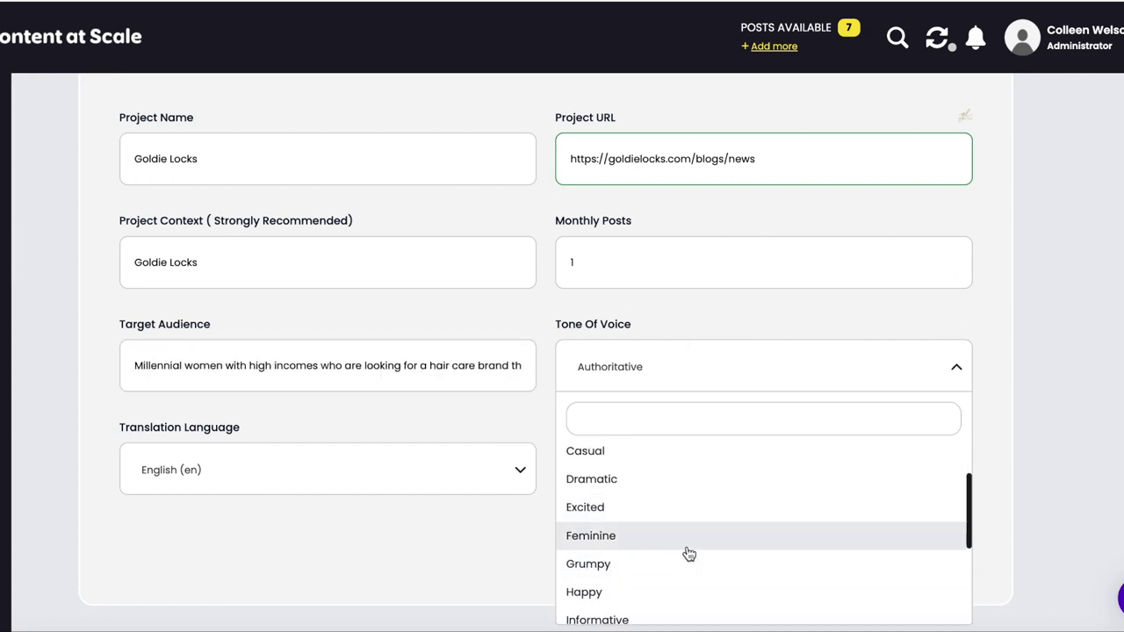
{"action": "left_click", "coordinate": [686, 546]}
{"action": "scroll", "coordinate": [993, 334], "scroll_direction": "down", "scroll_amount": 1}
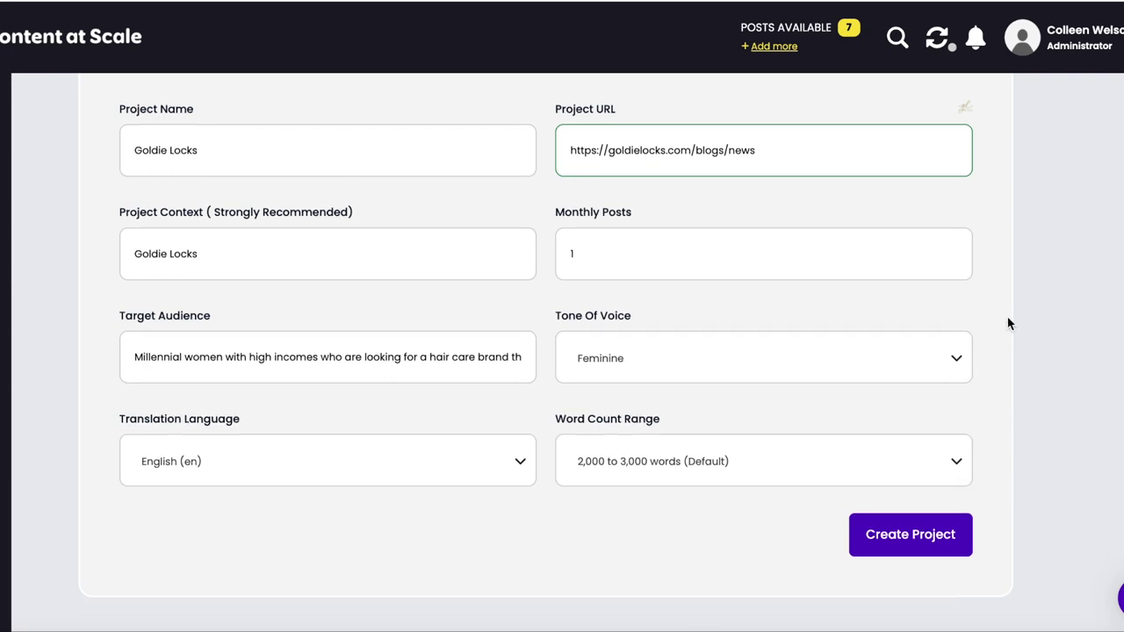
{"action": "left_click", "coordinate": [933, 529]}
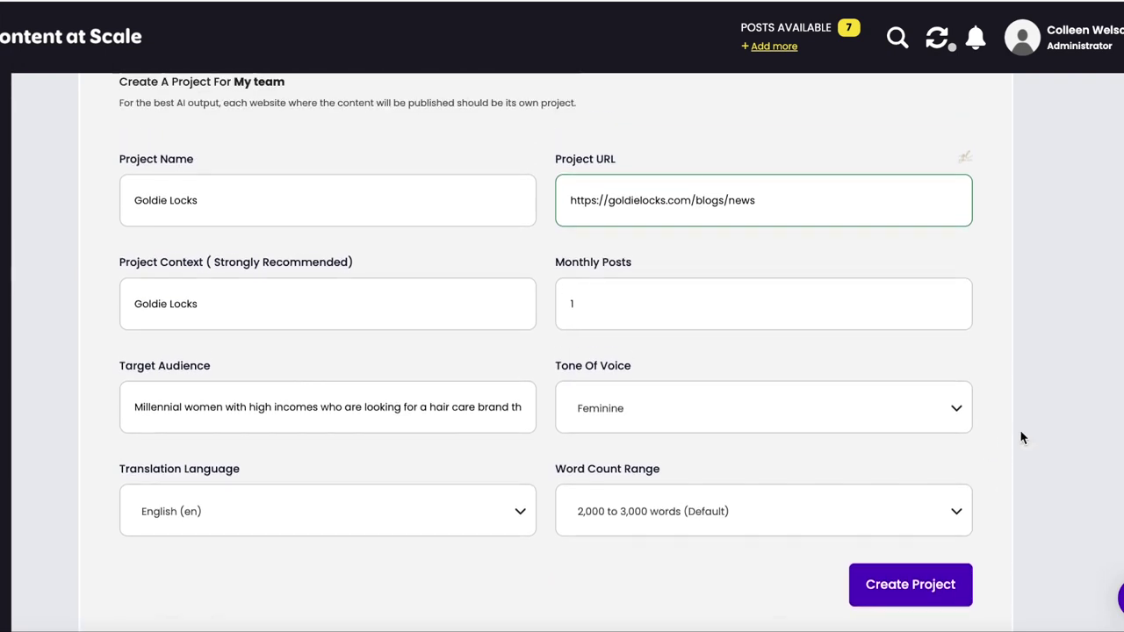
In the Goldie Locks project, create a new blog post from the keyword "spring hair care routine".
{"action": "left_click", "coordinate": [150, 421]}
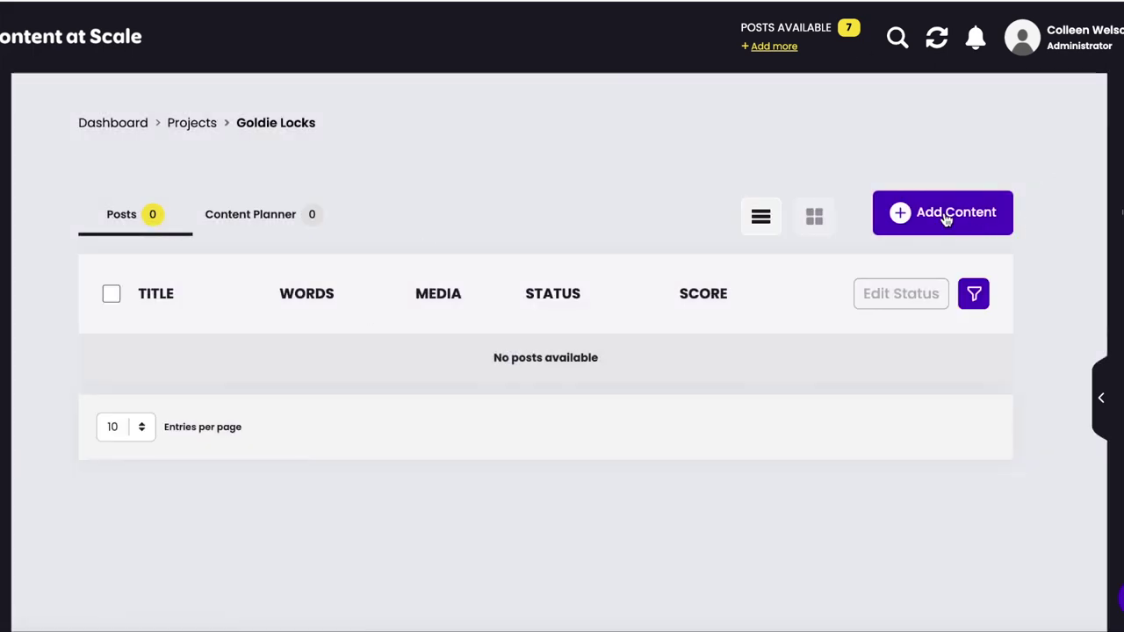
{"action": "left_click", "coordinate": [946, 215]}
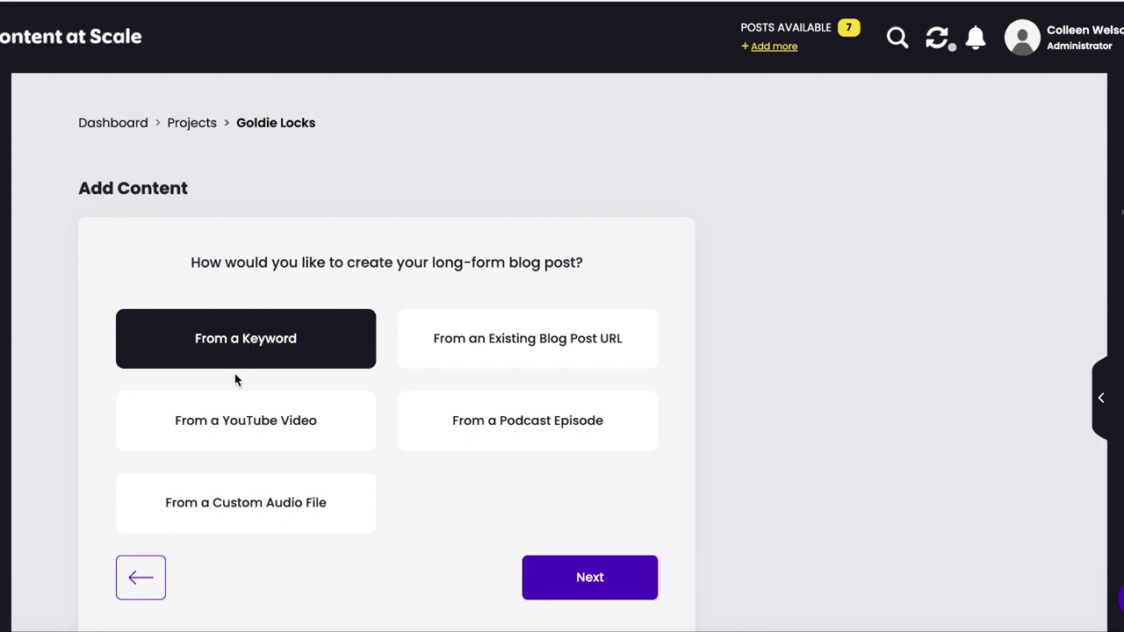
{"action": "left_click", "coordinate": [576, 572]}
{"action": "left_click", "coordinate": [314, 307]}
{"action": "type", "text": "spring hair care routine"}
{"action": "left_click", "coordinate": [778, 563]}
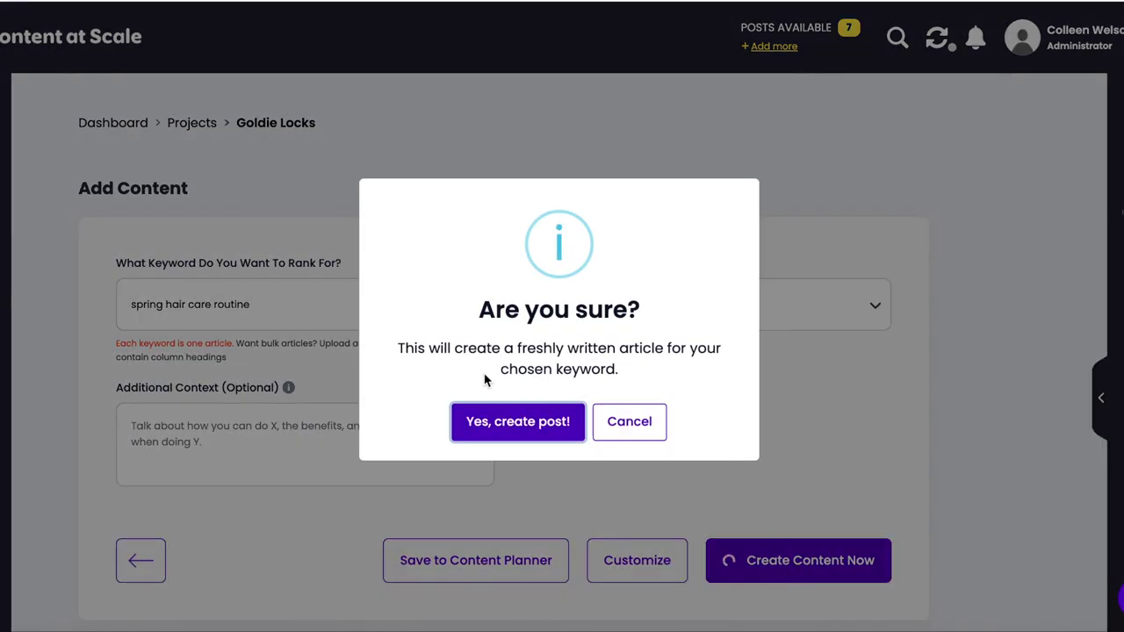
{"action": "left_click", "coordinate": [511, 423]}
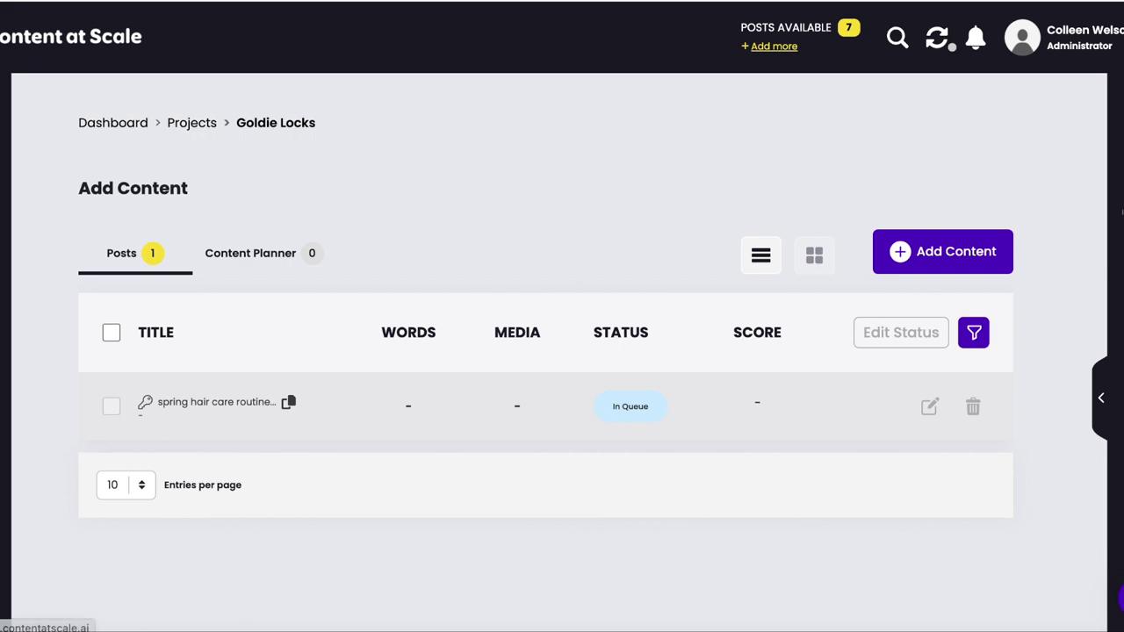
Look over the dashboard and open the generated spring hair care article to review its introduction.
{"action": "left_click", "coordinate": [97, 123]}
{"action": "scroll", "coordinate": [36, 263], "scroll_direction": "down", "scroll_amount": 5}
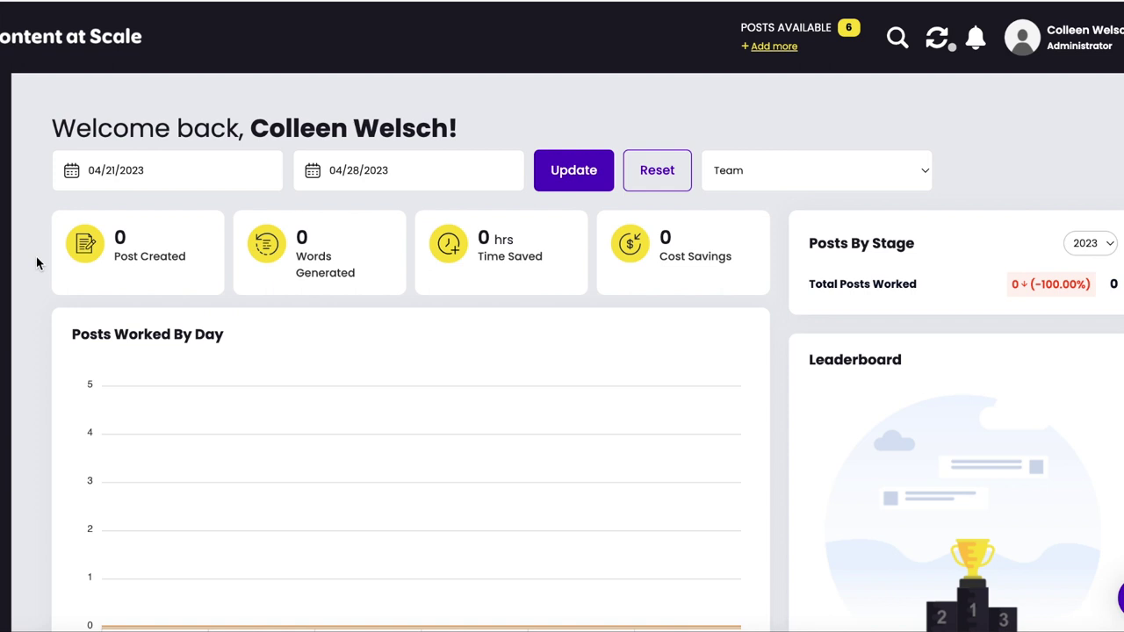
{"action": "left_click", "coordinate": [95, 220]}
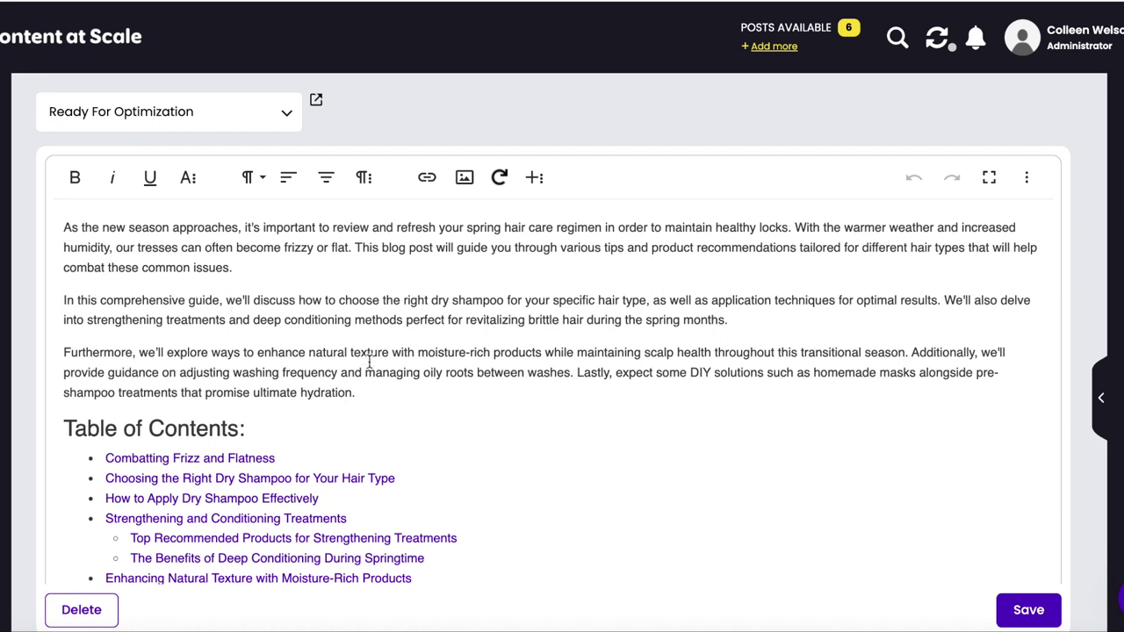
{"action": "scroll", "coordinate": [263, 313], "scroll_direction": "down", "scroll_amount": 1}
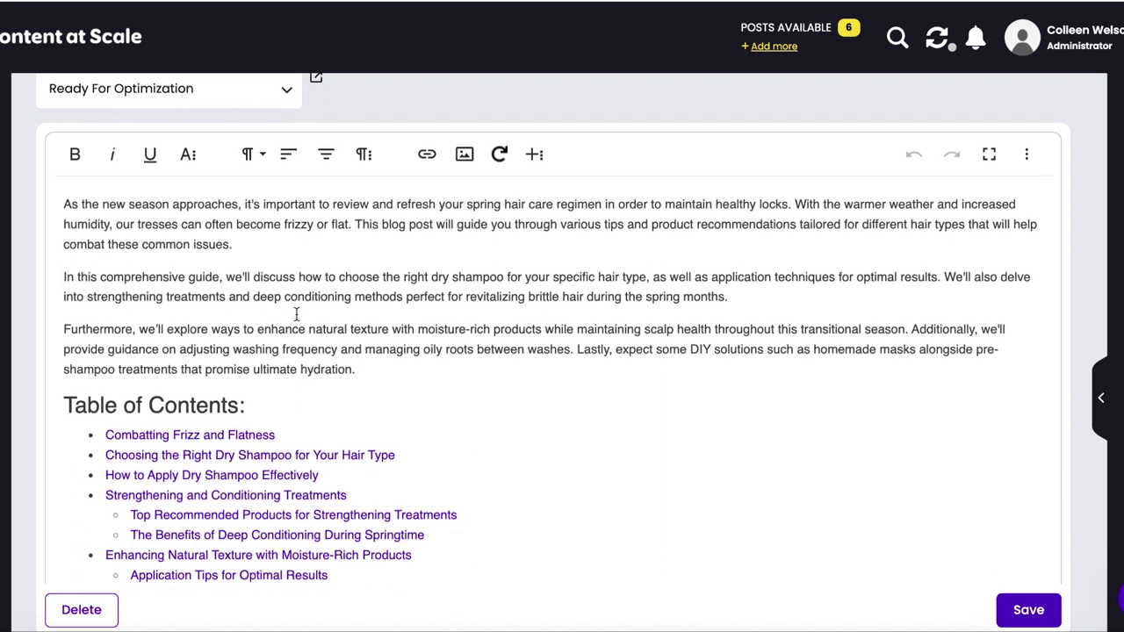